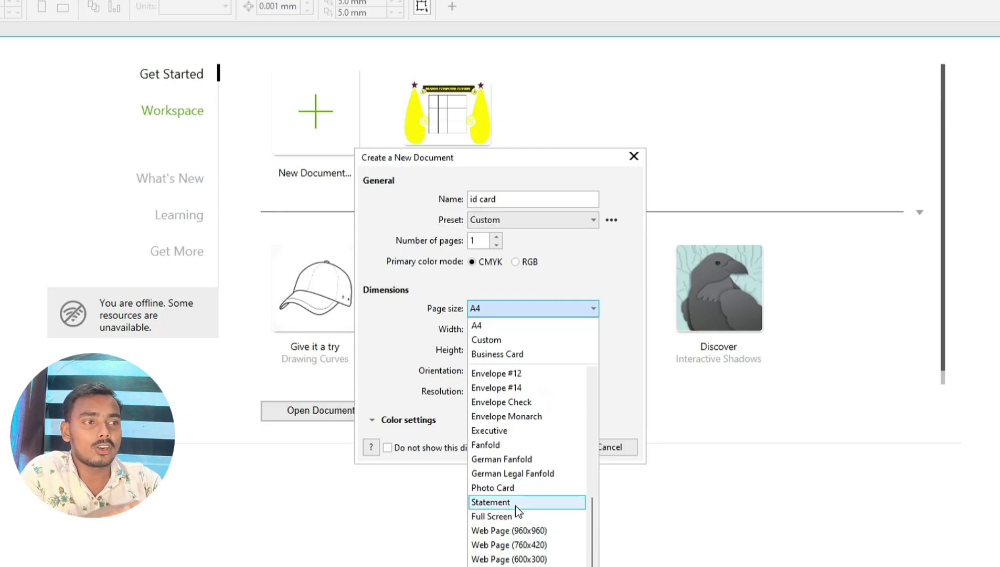
scroll(515, 506, up, 1)
scroll(513, 507, up, 5)
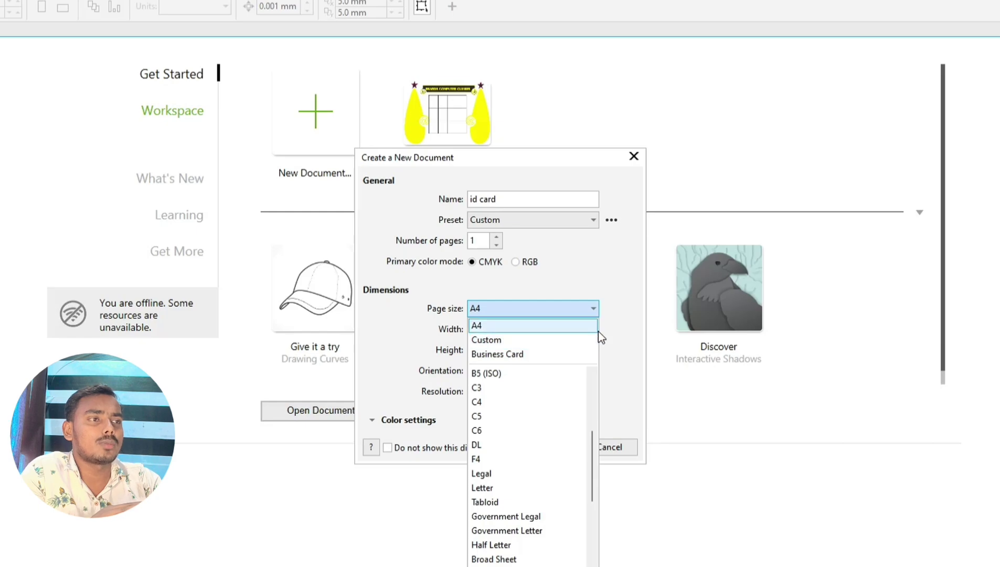
click(608, 340)
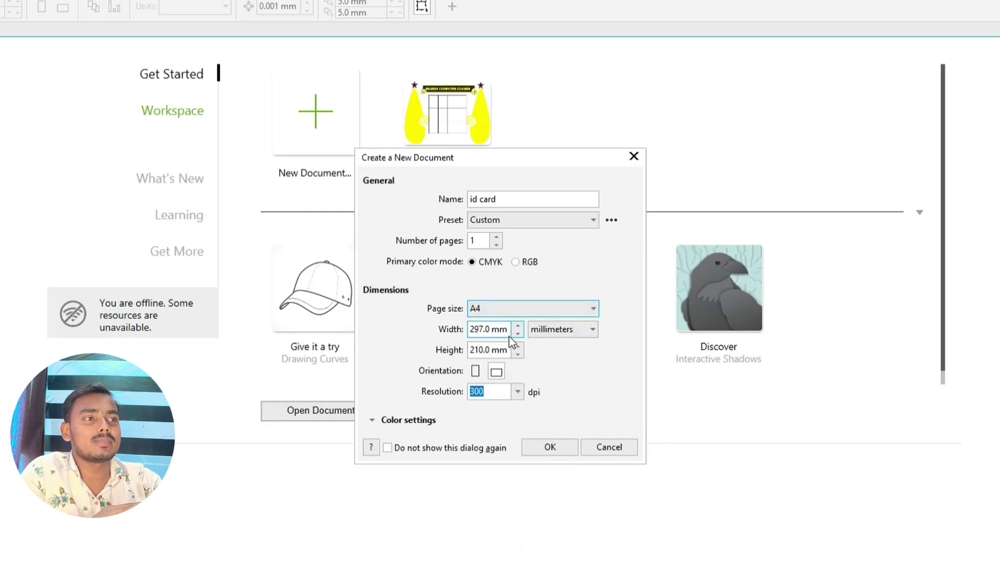
click(554, 332)
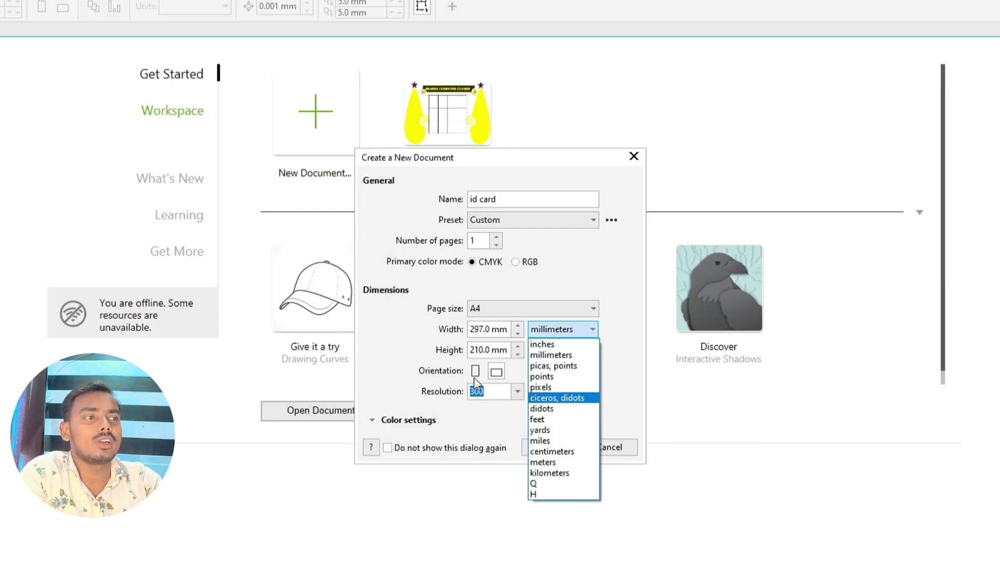
click(564, 355)
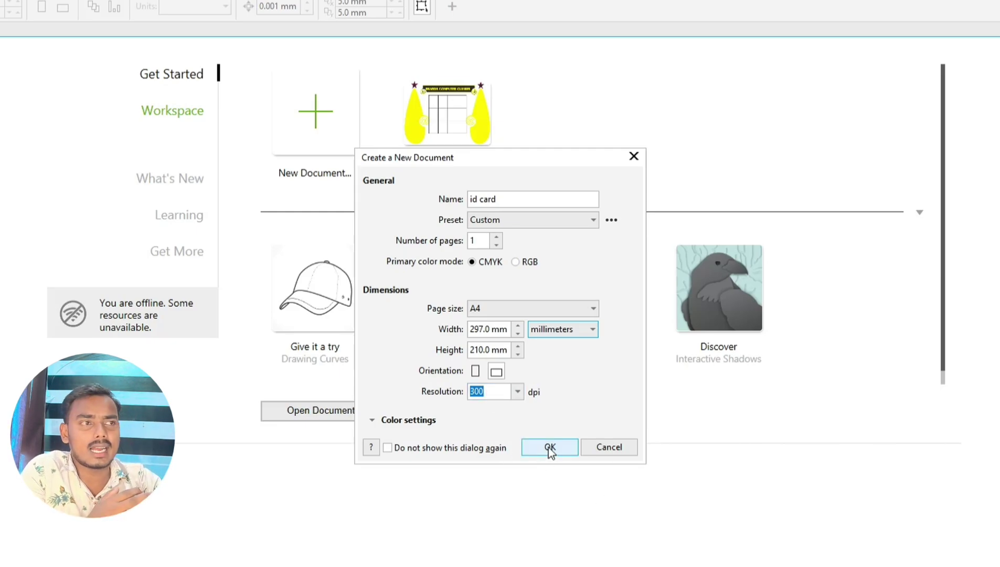
Choose the Business Card page size for the id card document and create it
click(508, 311)
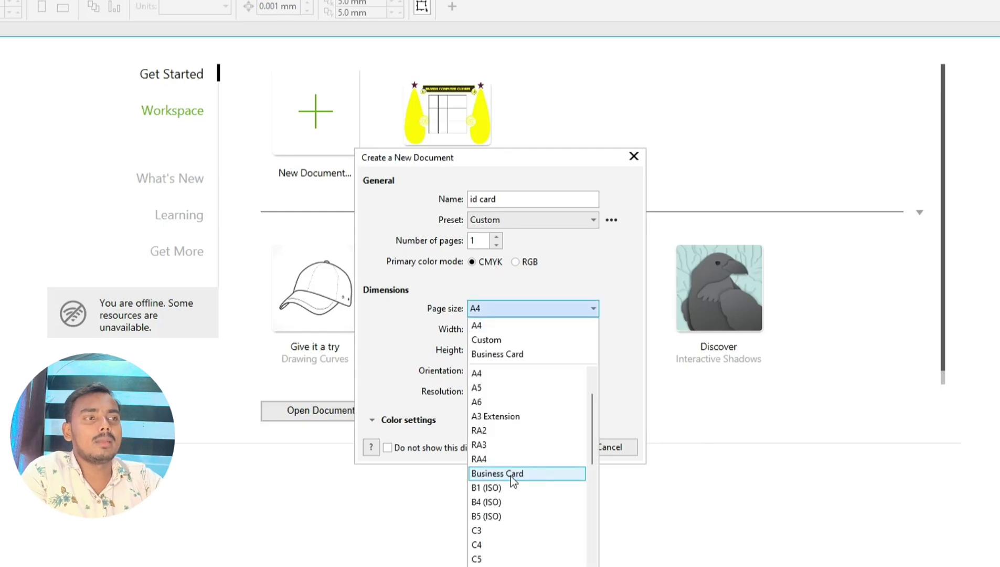
click(511, 473)
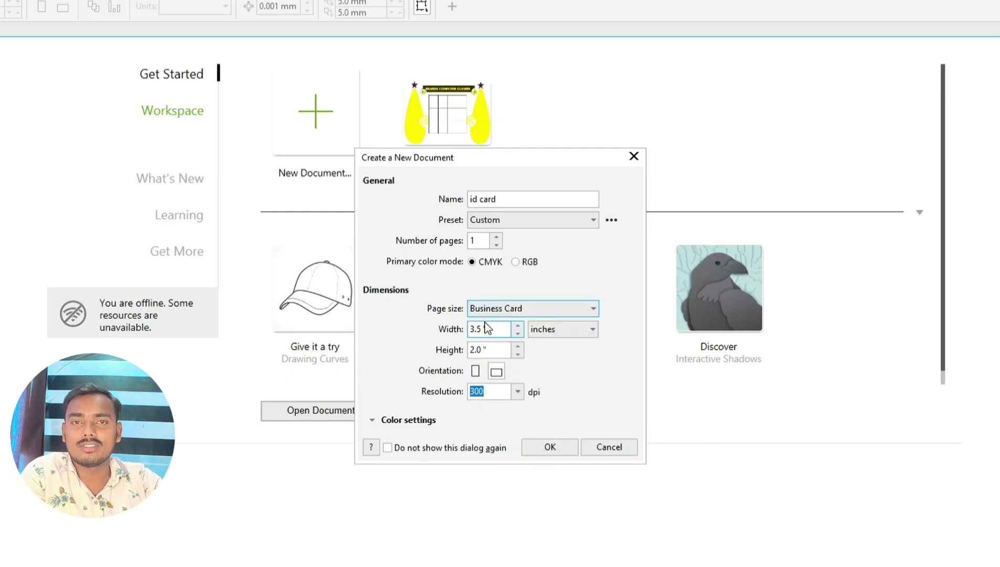
click(550, 447)
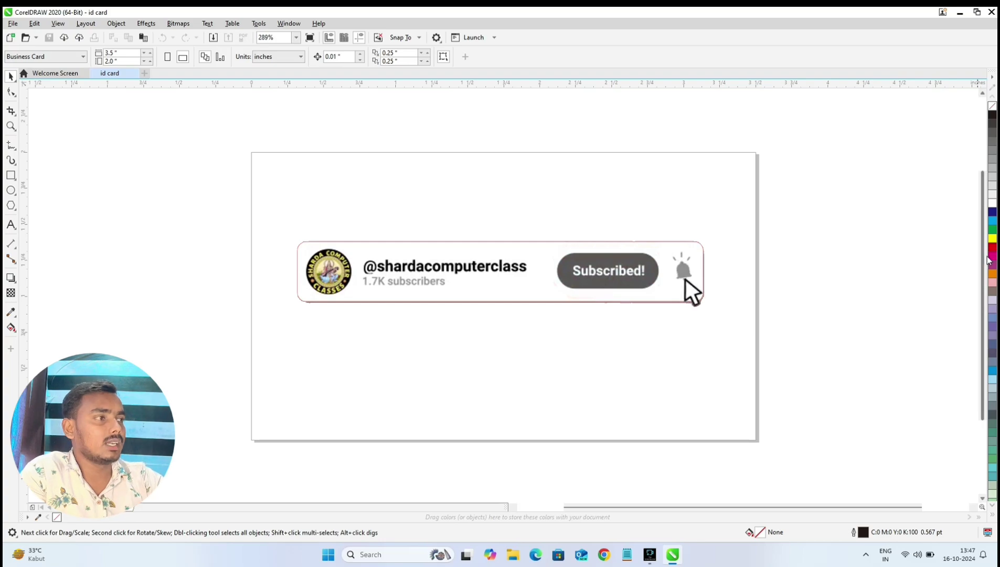
Set the document's default fill for graphic objects to green from the colour palette
scroll(988, 259, down, 2)
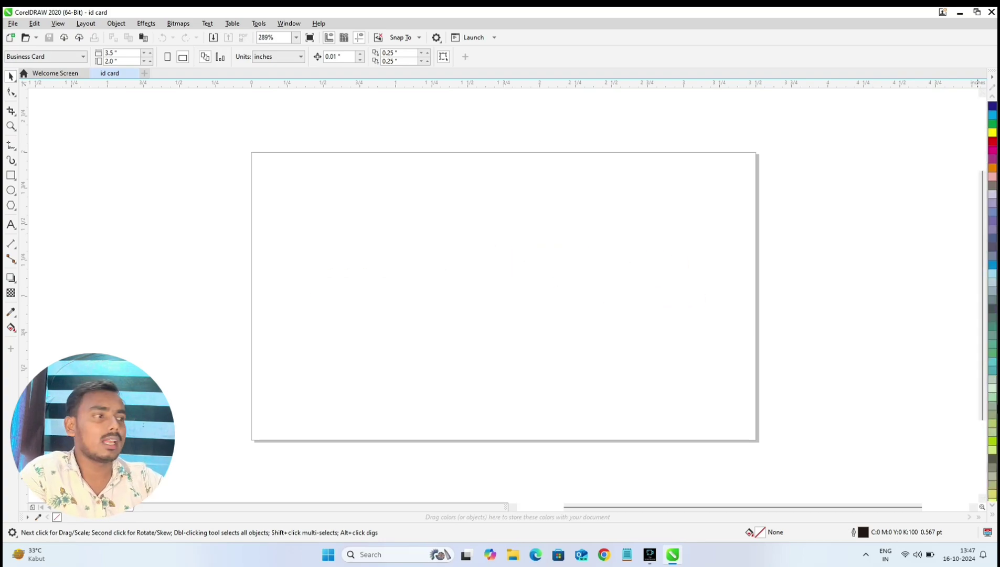
scroll(993, 262, up, 3)
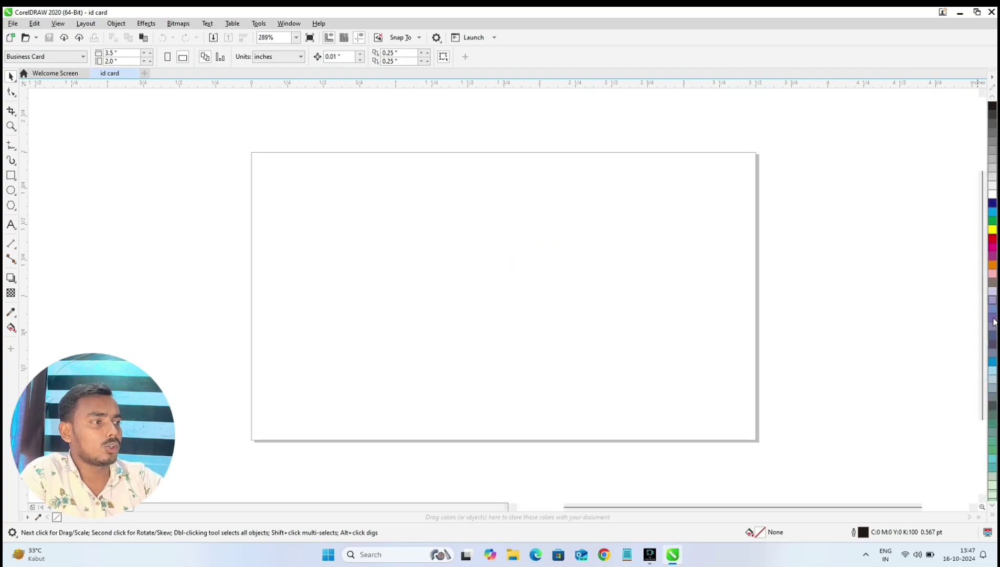
scroll(993, 323, down, 5)
scroll(994, 354, up, 6)
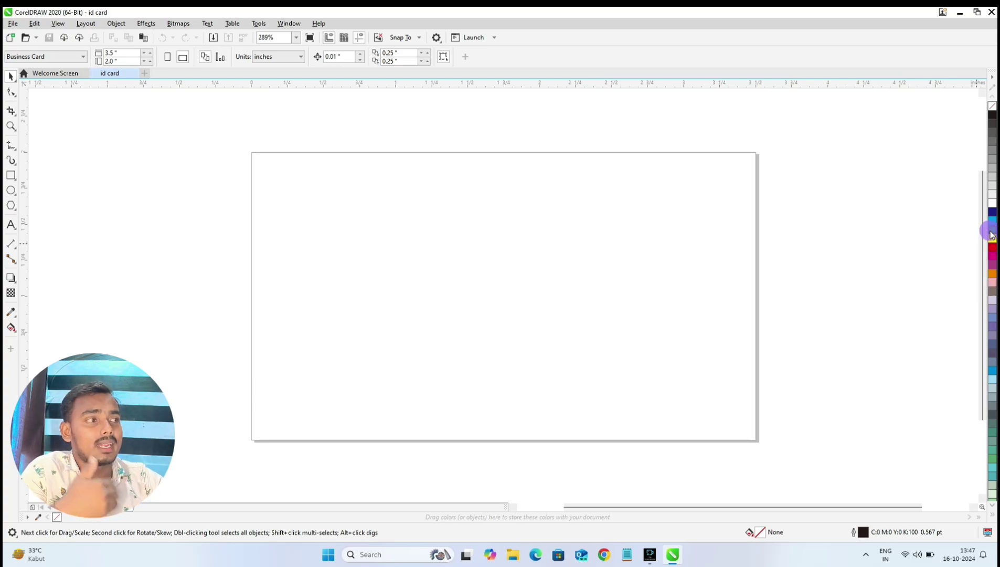
click(991, 233)
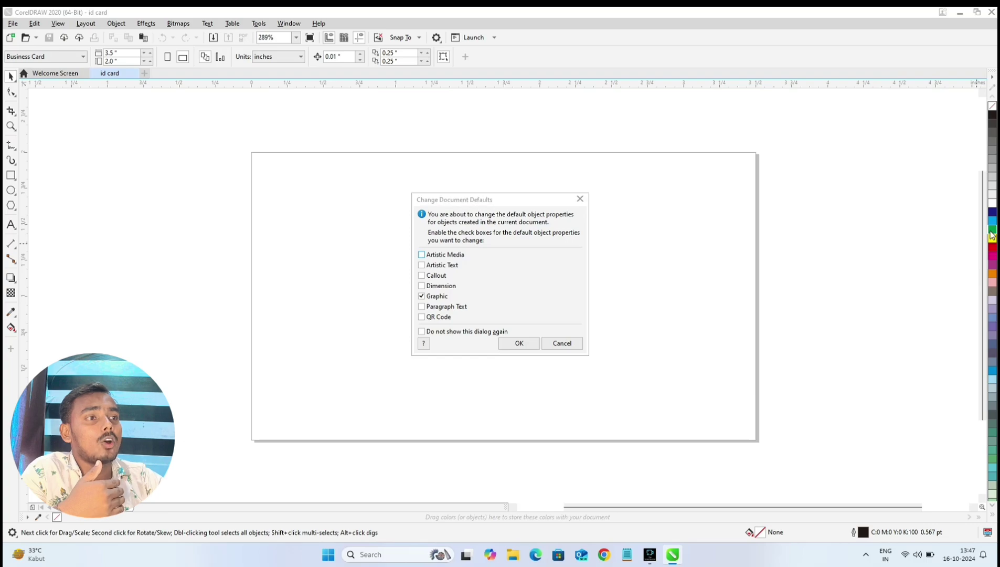
click(519, 343)
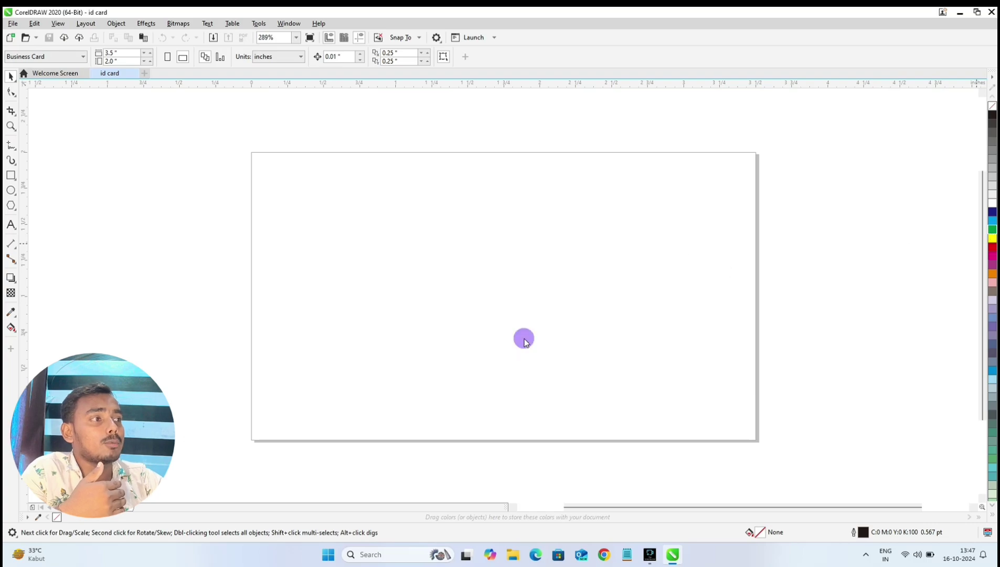
click(992, 232)
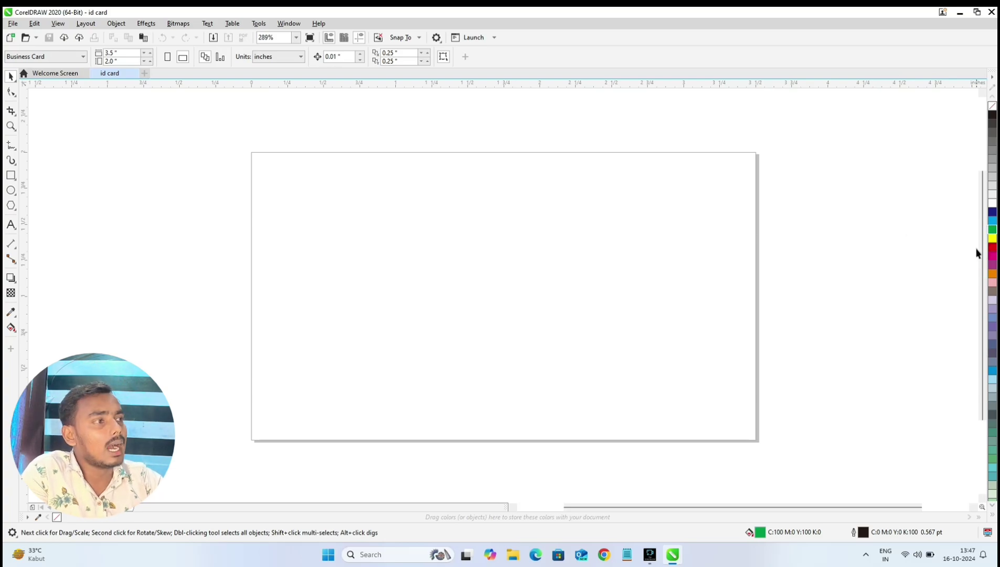
Set the document's default fill for graphic objects to yellow
click(993, 242)
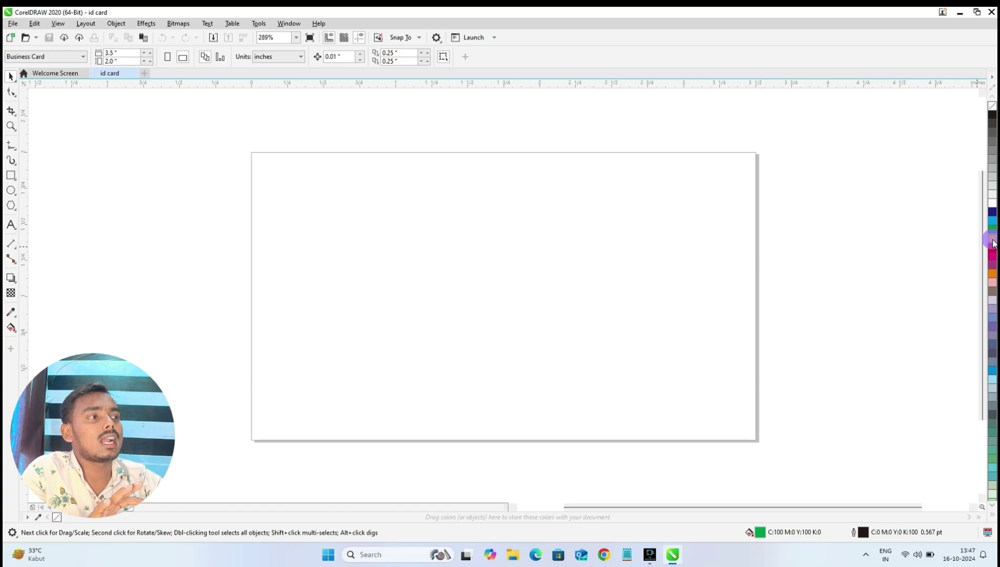
click(994, 239)
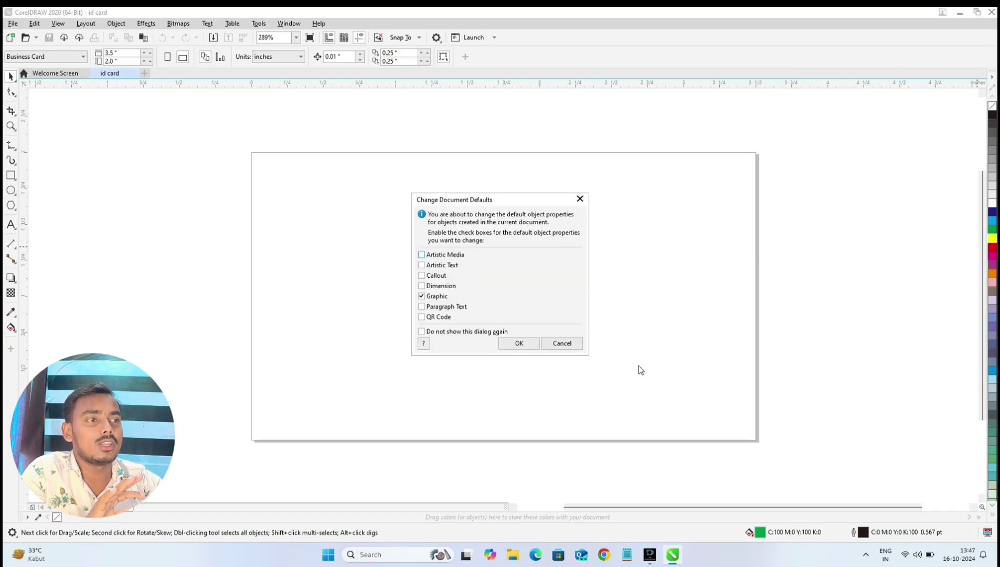
click(519, 343)
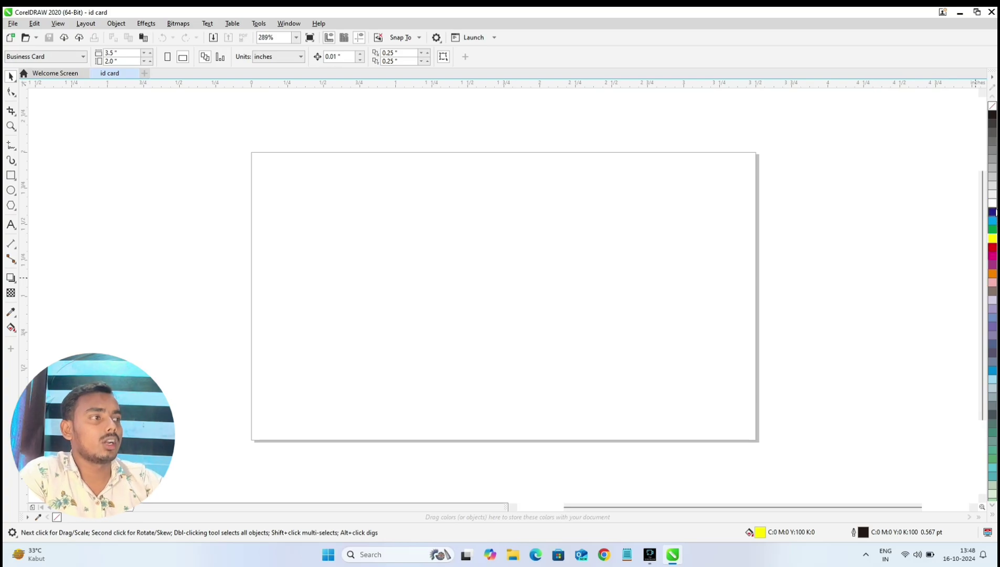
click(994, 213)
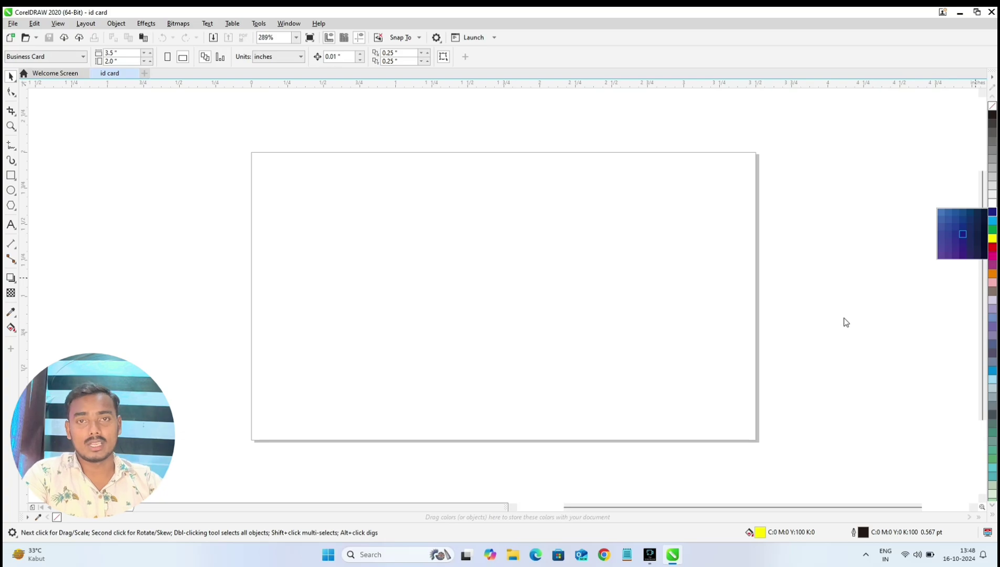
click(742, 331)
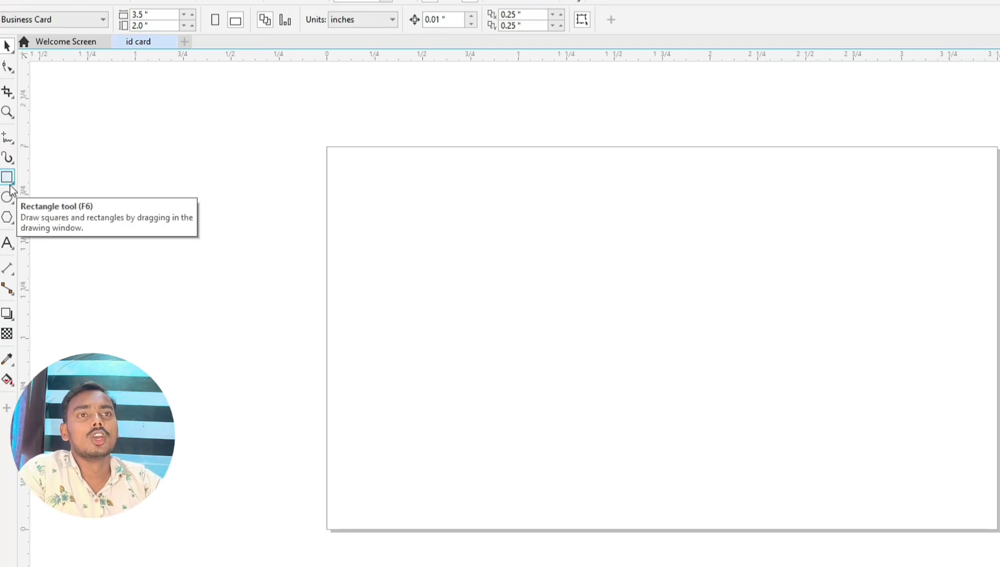
Draw an ellipse about 0.98 by 1.05 inches in the left half of the page and fill it dark blue
click(9, 200)
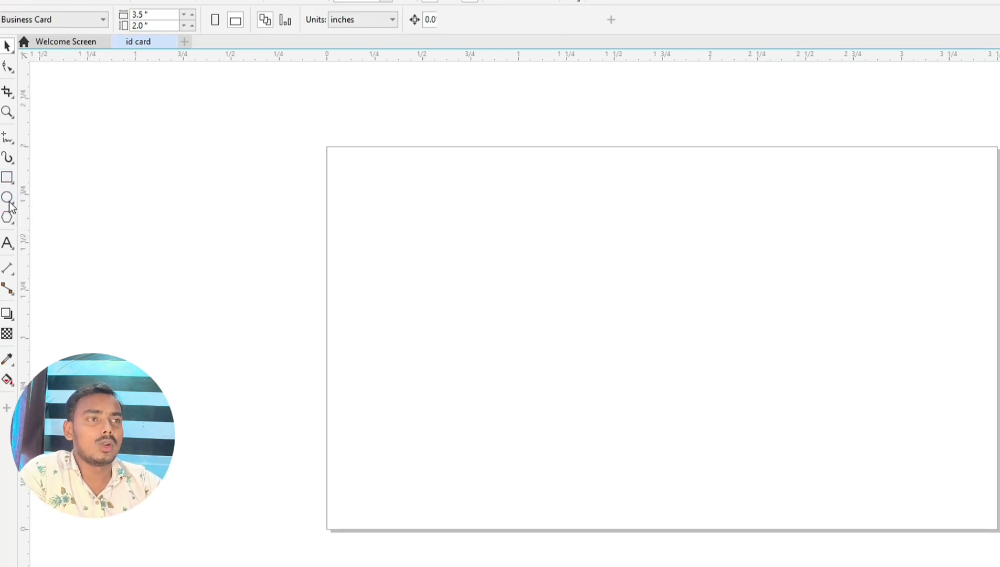
drag(422, 239, 612, 442)
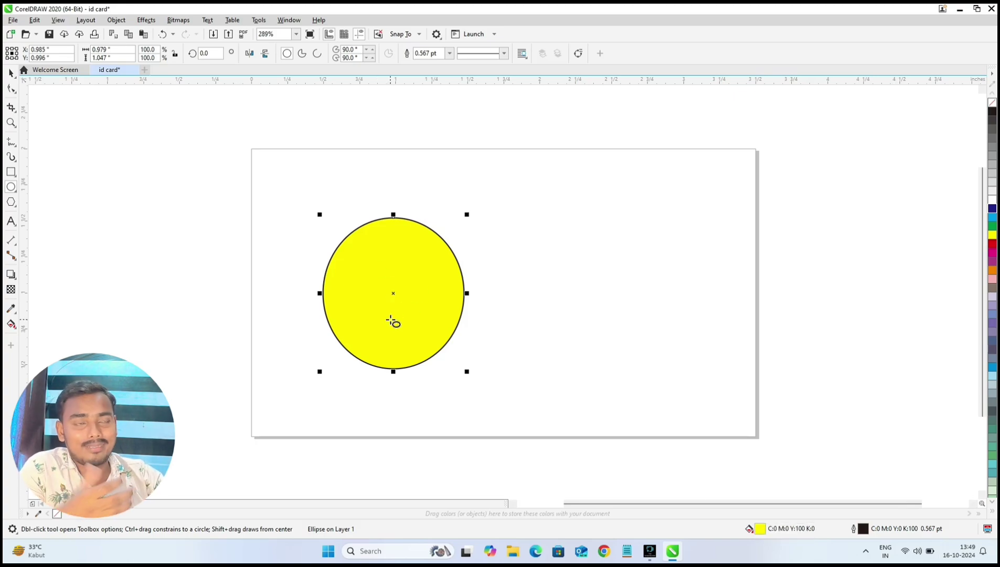
click(992, 210)
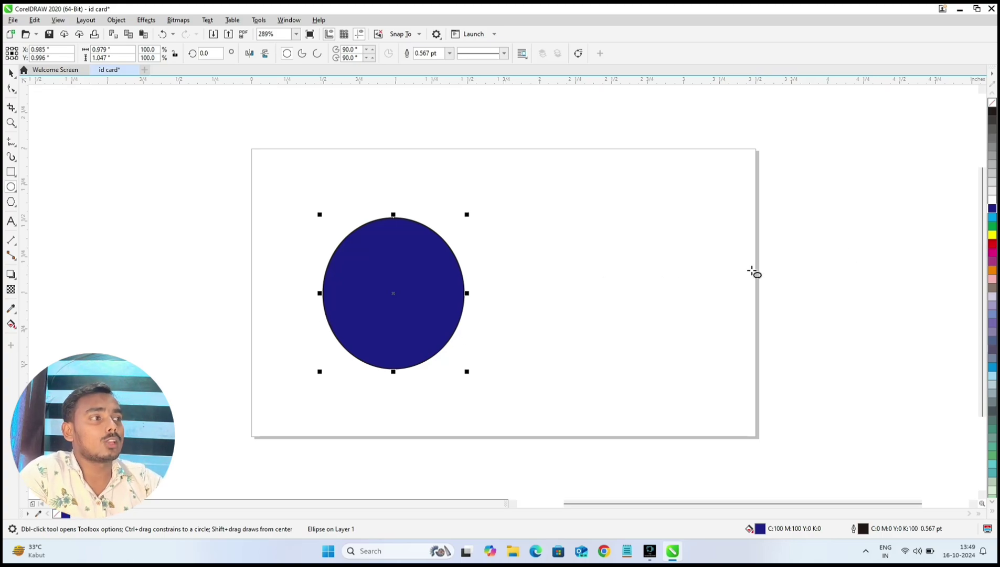
Try white, black and red outline colours on the blue ellipse, and delete the ellipse
right_click(992, 202)
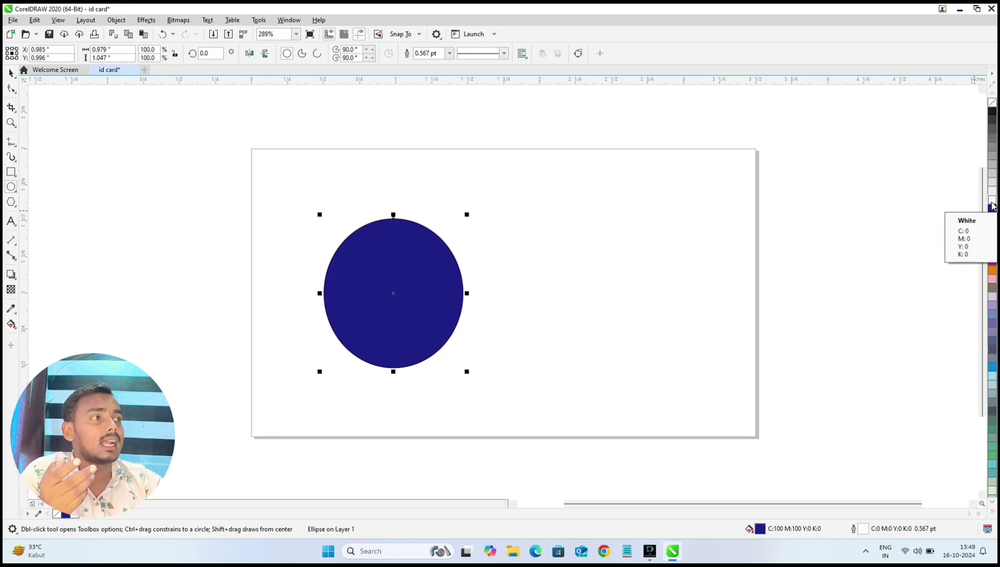
right_click(992, 113)
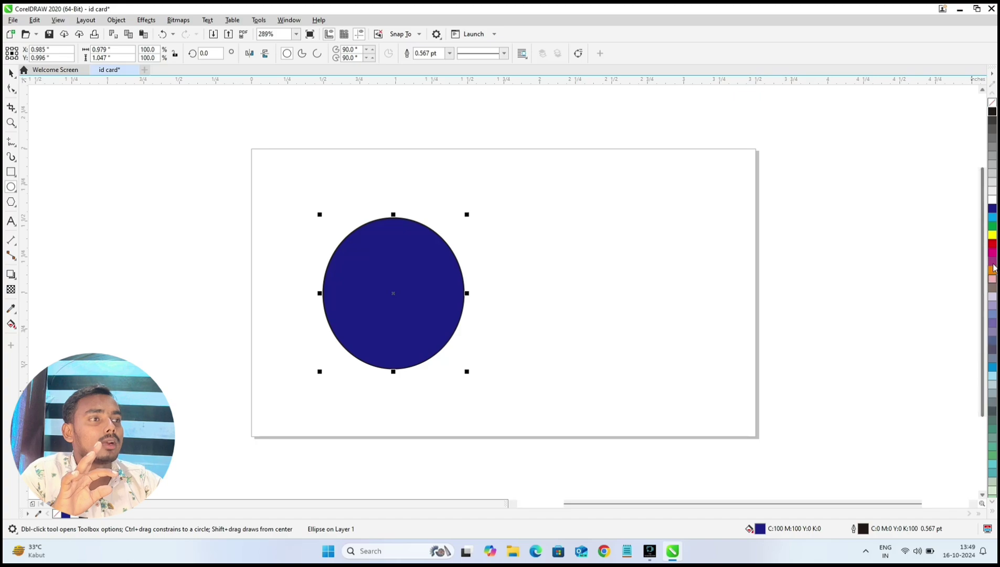
right_click(993, 245)
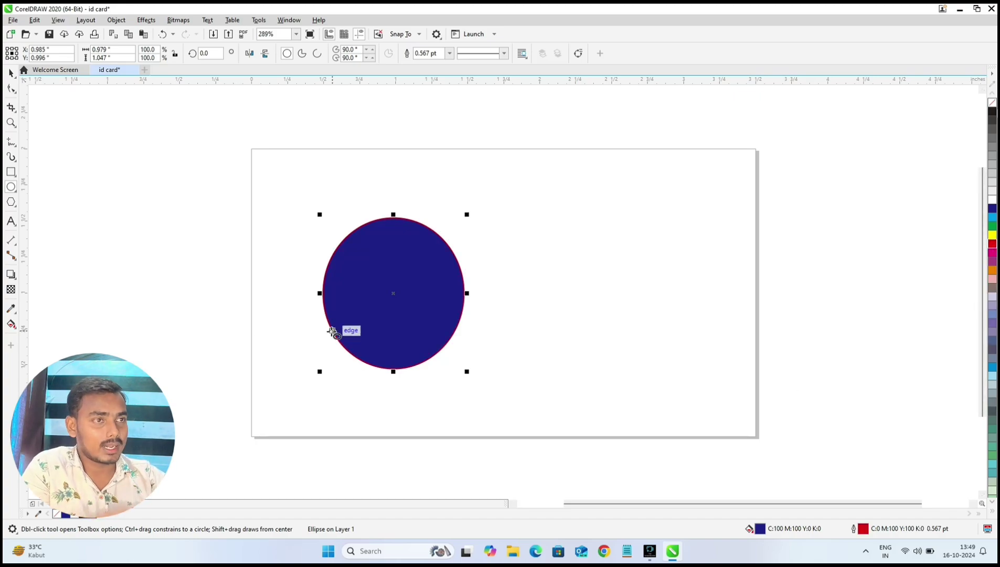
key(Delete)
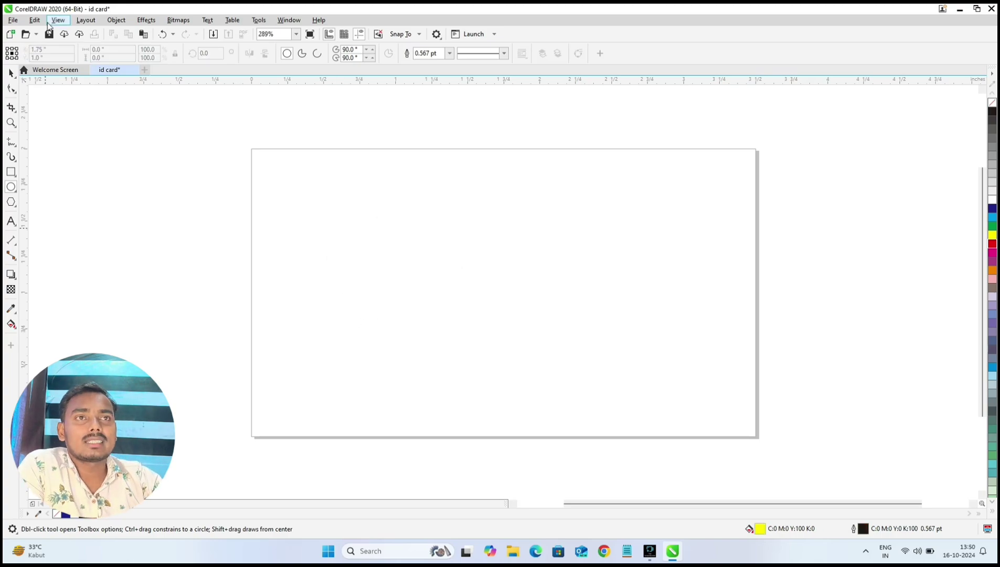
click(13, 20)
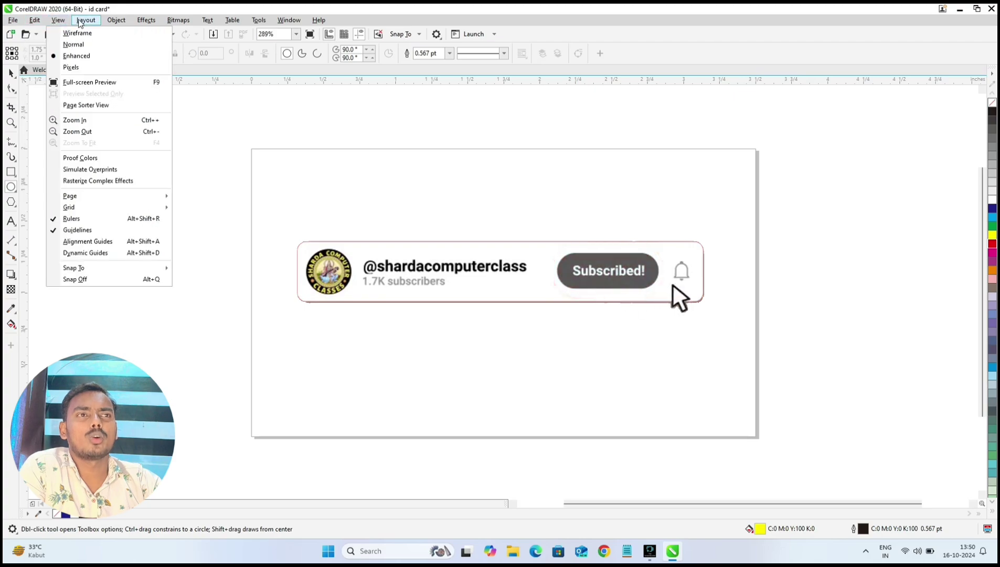
mouse_move(208, 22)
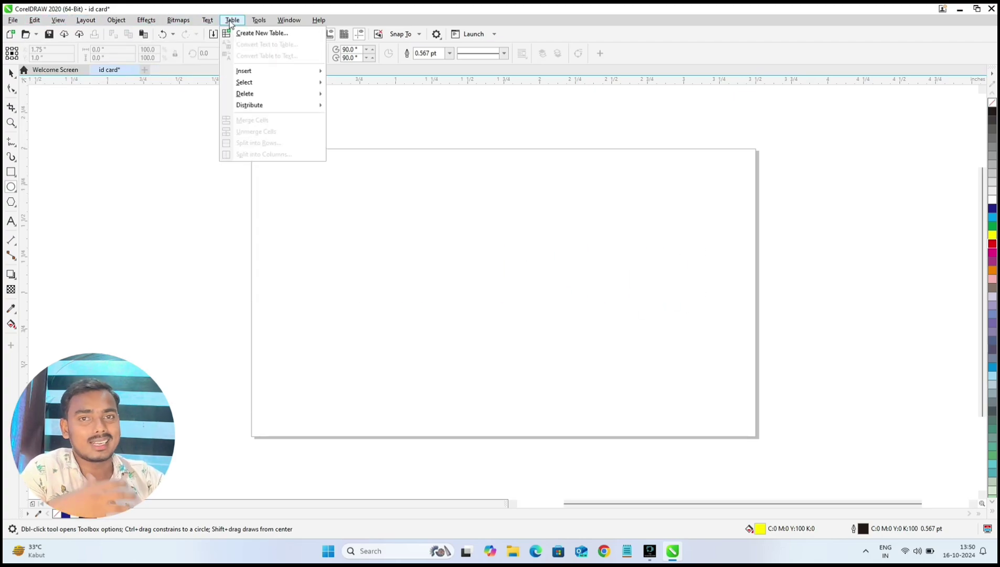
click(222, 420)
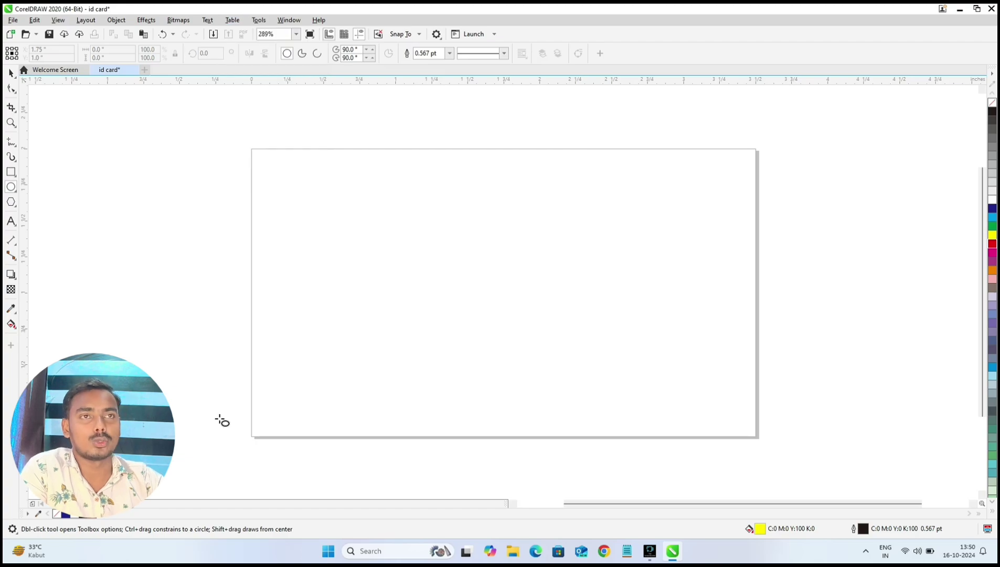
Activate the Pick tool and try a marquee selection on the empty page
click(12, 76)
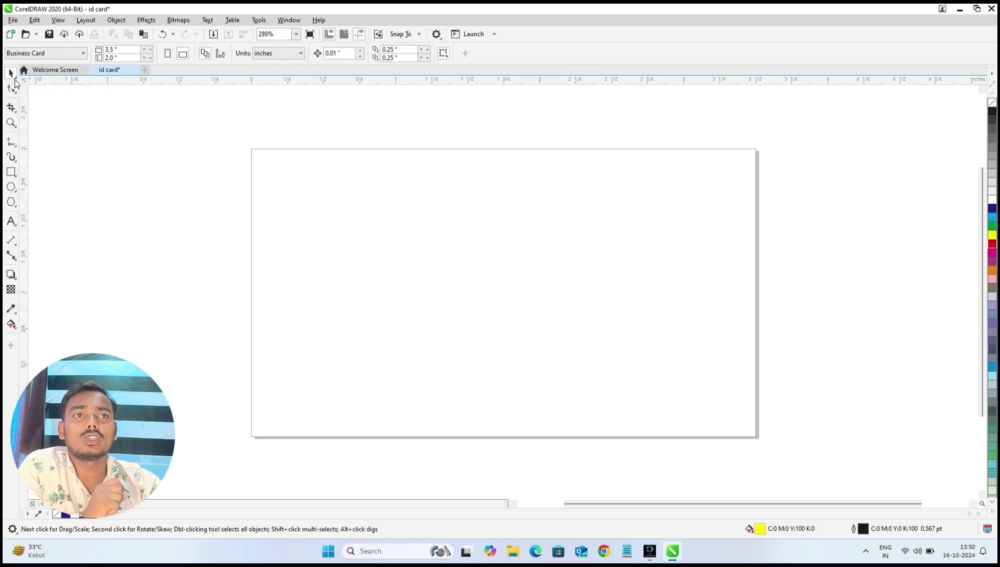
click(15, 81)
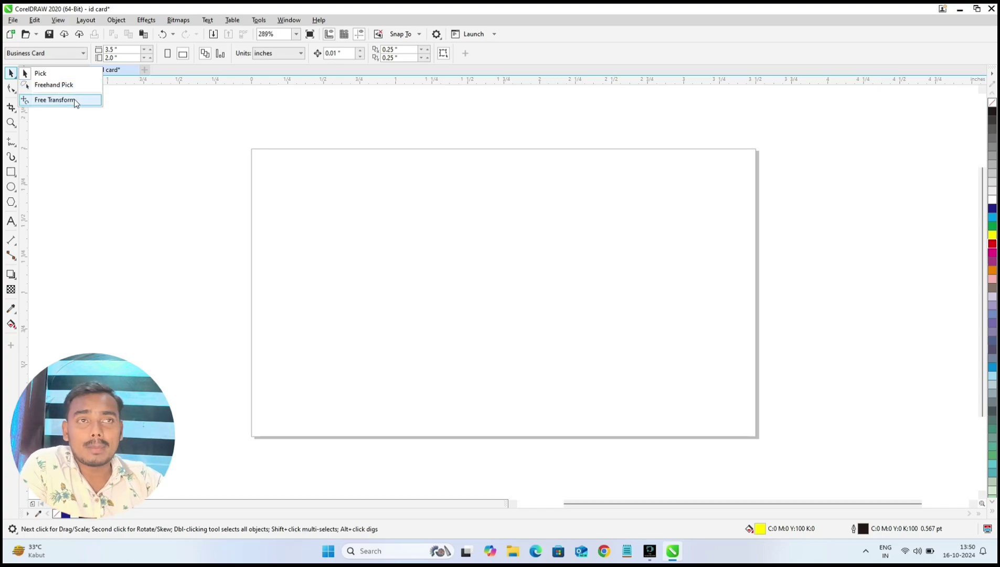
click(41, 74)
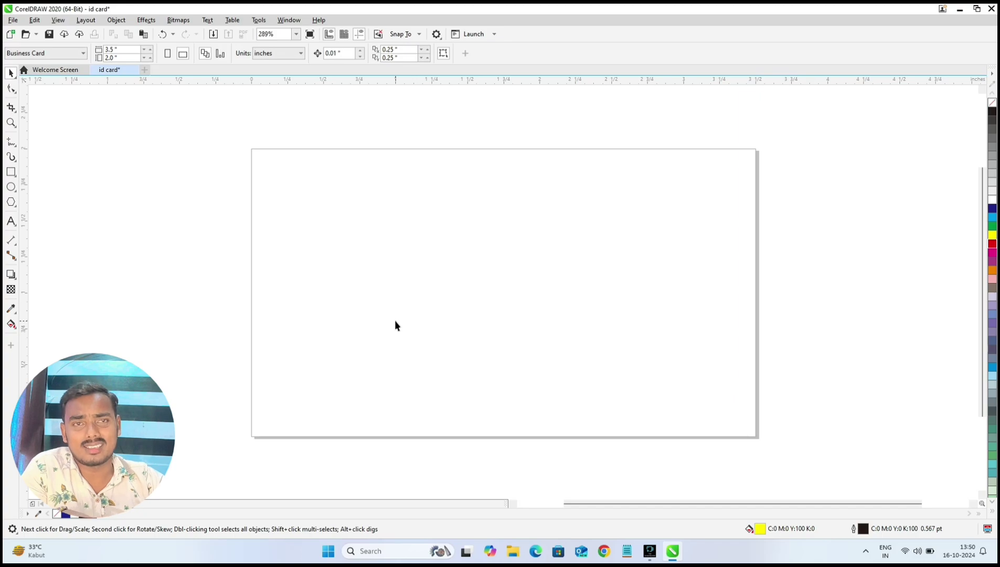
click(533, 439)
drag(391, 243, 473, 335)
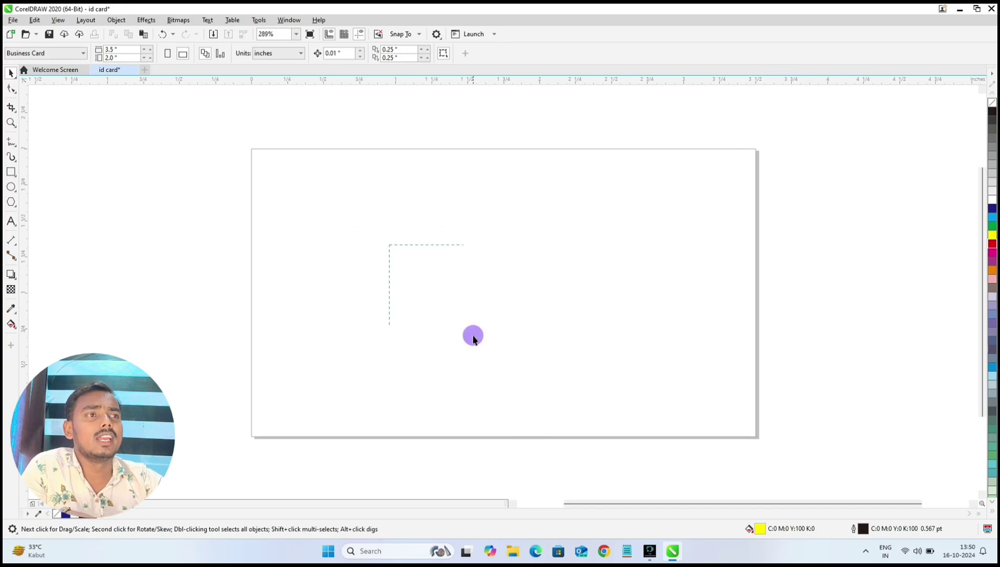
click(418, 274)
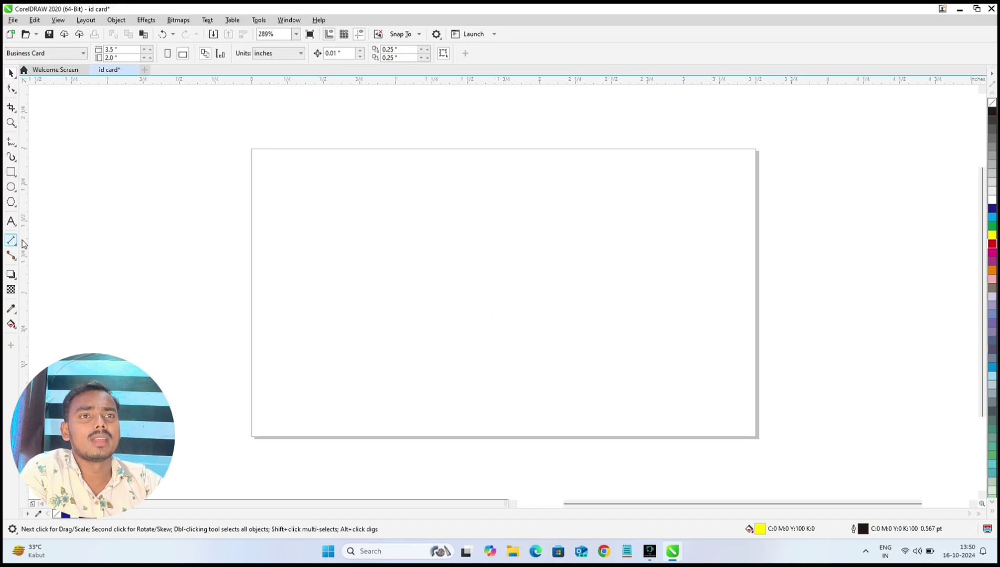
Draw a five-sided polygon about 1.26 by 0.92 inches near the middle of the page
key(y)
drag(370, 231, 557, 377)
Move the yellow pentagon with the Pick tool into the right half of the page, centred at about X 2.45, Y 1.05 inches
click(11, 73)
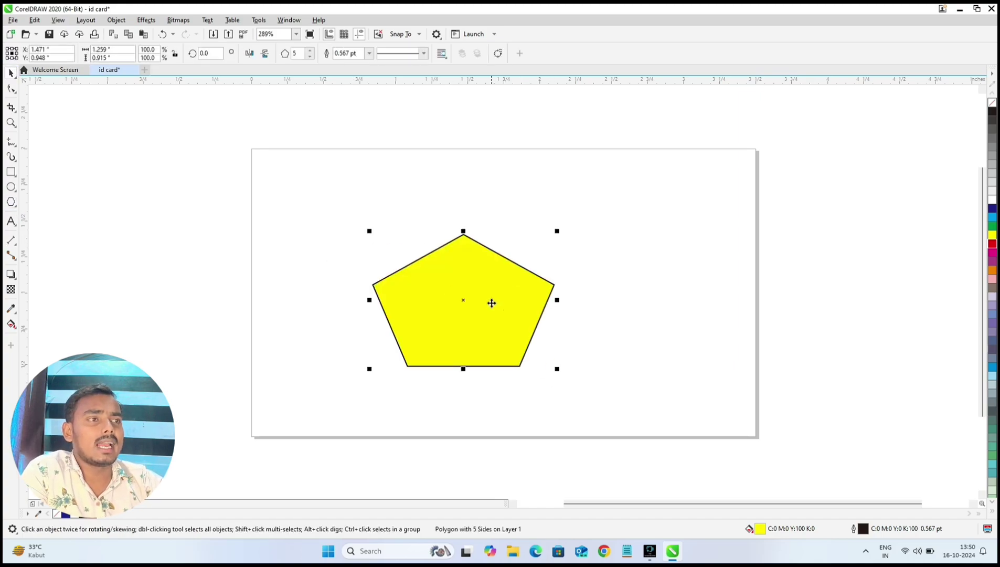
drag(466, 270, 490, 282)
drag(493, 283, 598, 274)
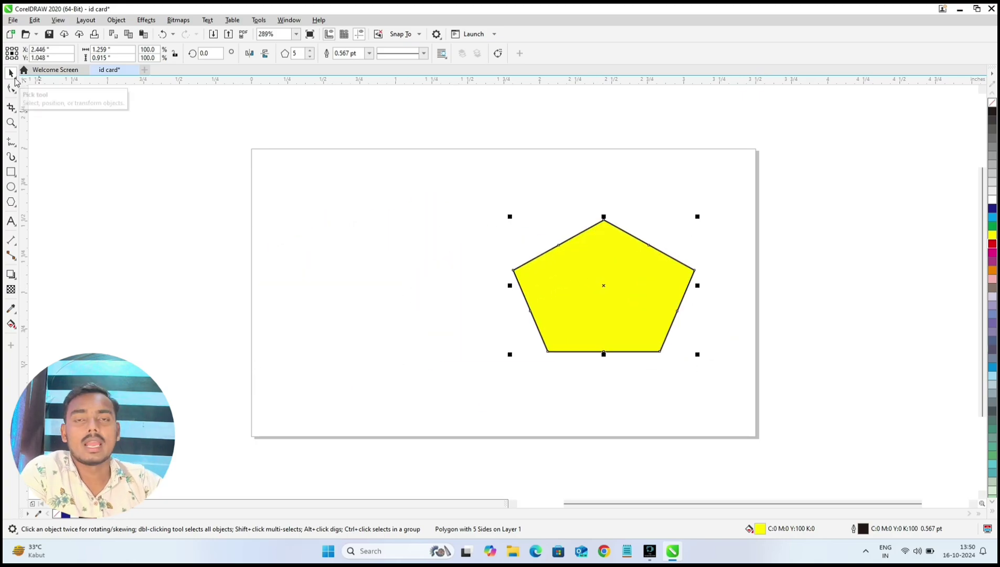
Switch to the Freehand Pick tool and stretch the yellow pentagon upward to about 1.33 inches high
click(15, 79)
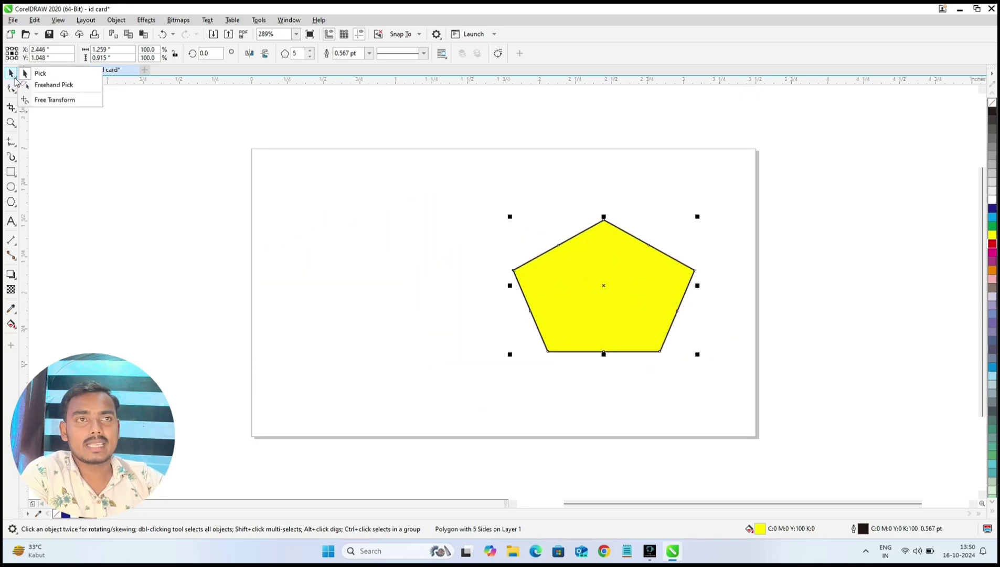
click(67, 86)
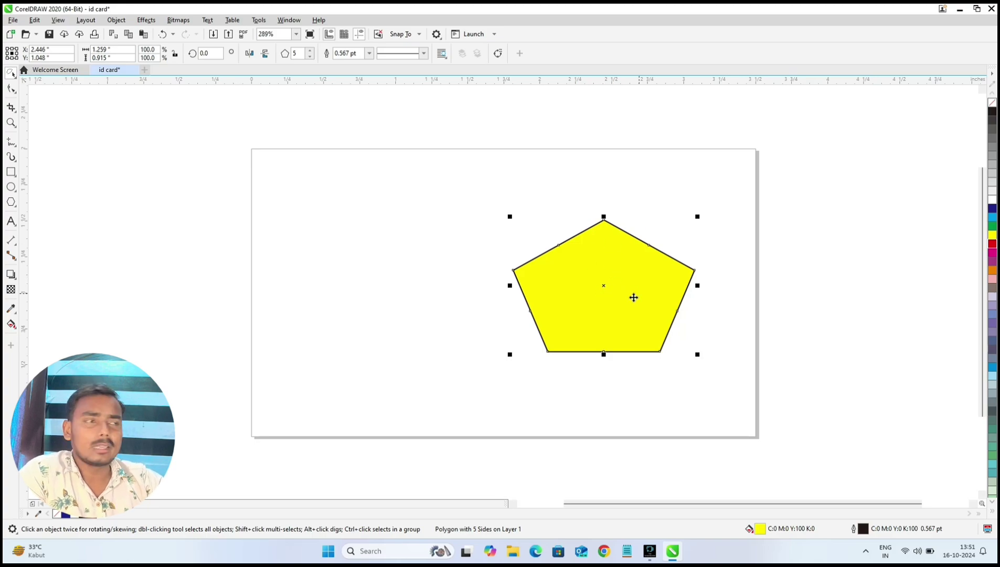
click(606, 221)
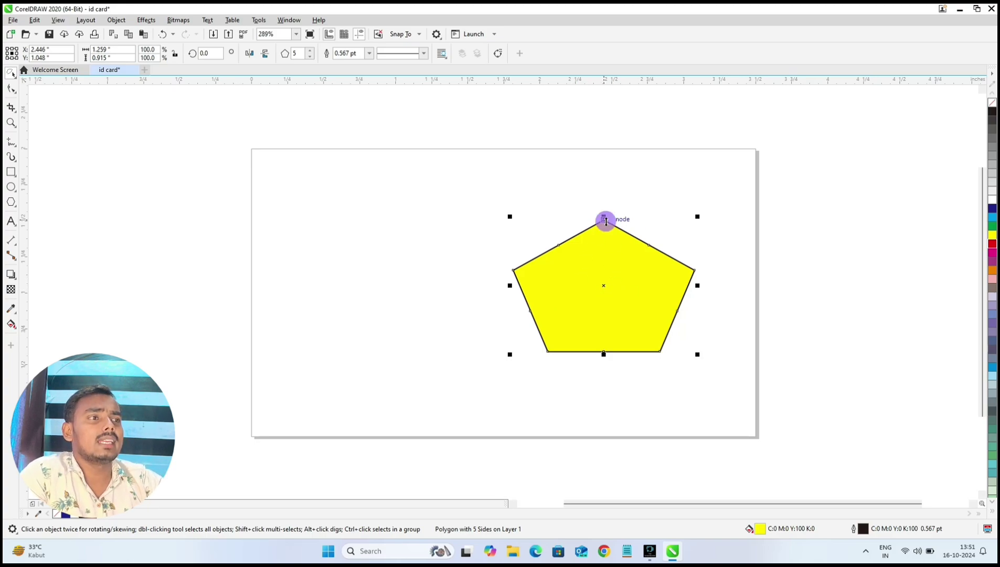
drag(605, 221, 606, 165)
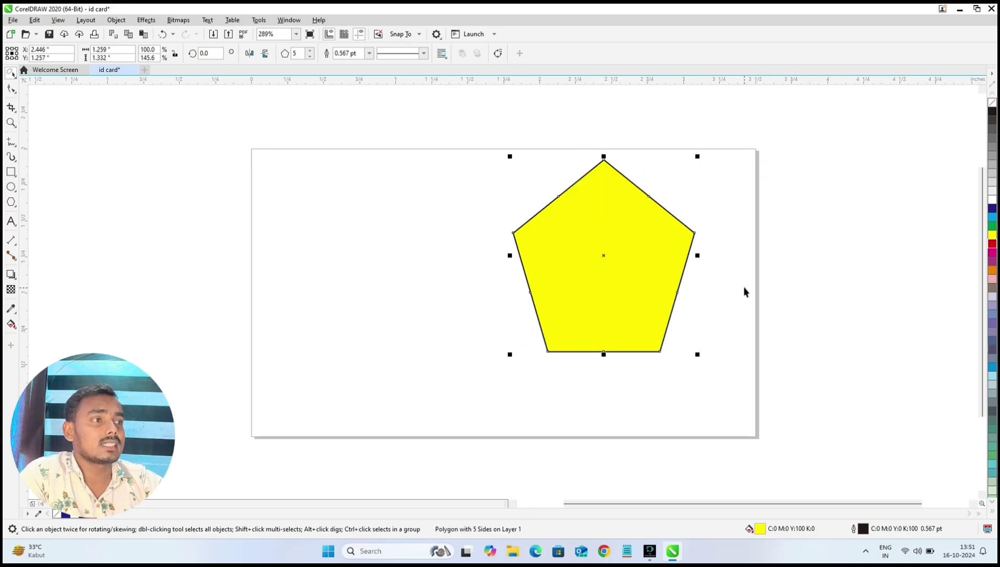
Try a mirrored copy of the pentagon toward the page's left half, undo it, and mirror the pentagon itself there, about 1.23 inches wide
drag(697, 255, 308, 241)
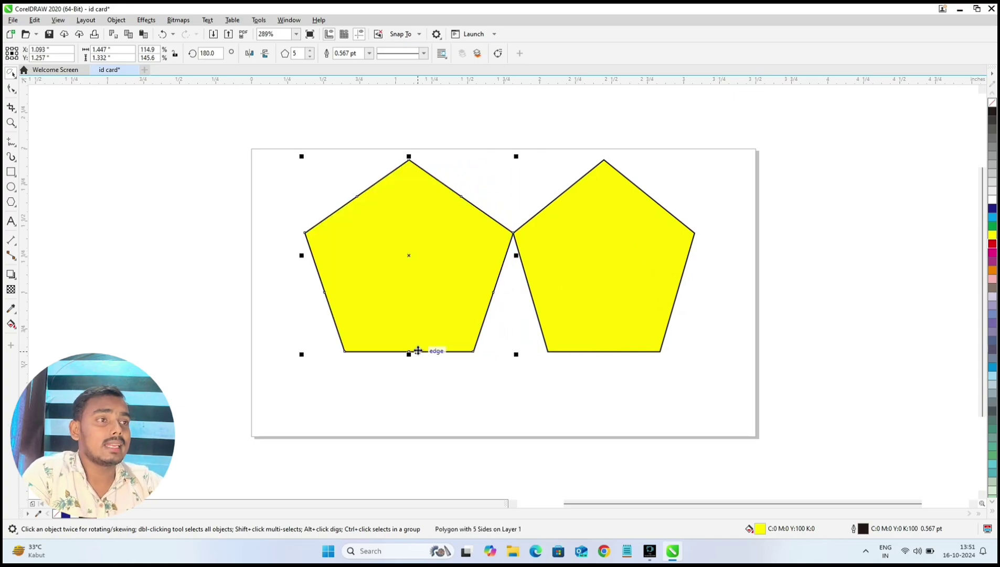
key(ctrl+z)
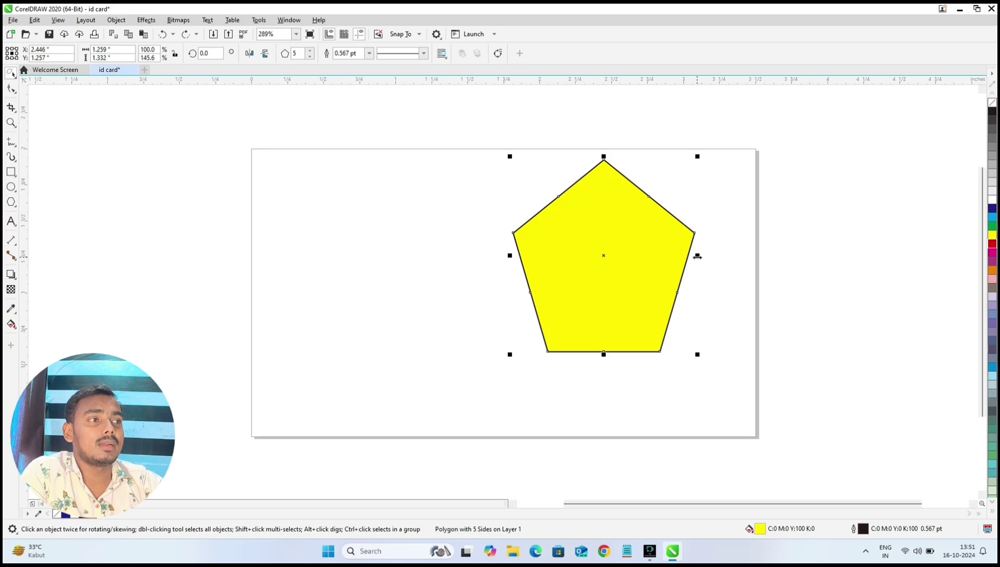
drag(697, 256, 341, 263)
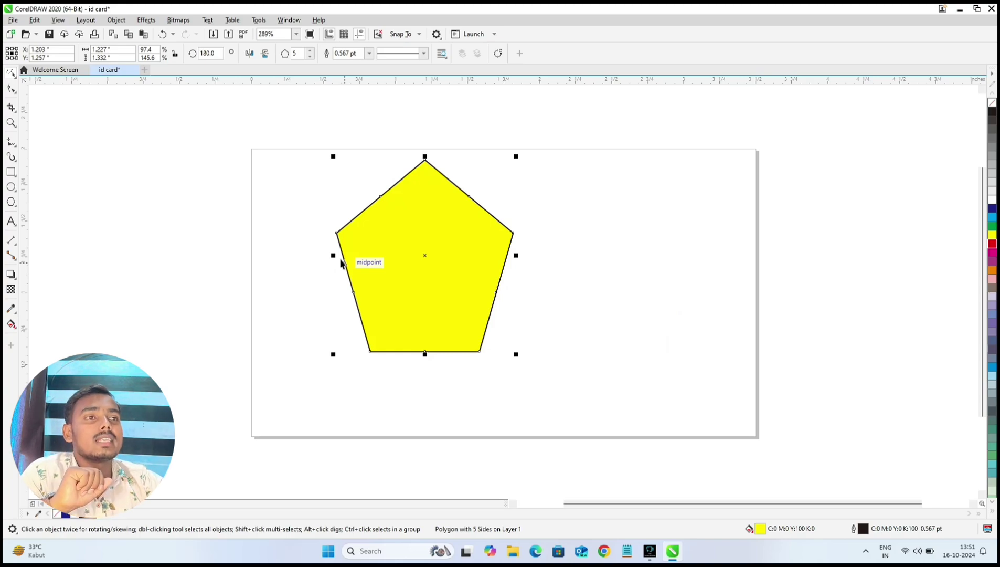
Create a mirrored copy of the pentagon about 1.30 inches wide in the page's right half, and delete the copy
drag(333, 255, 695, 257)
right_click(697, 260)
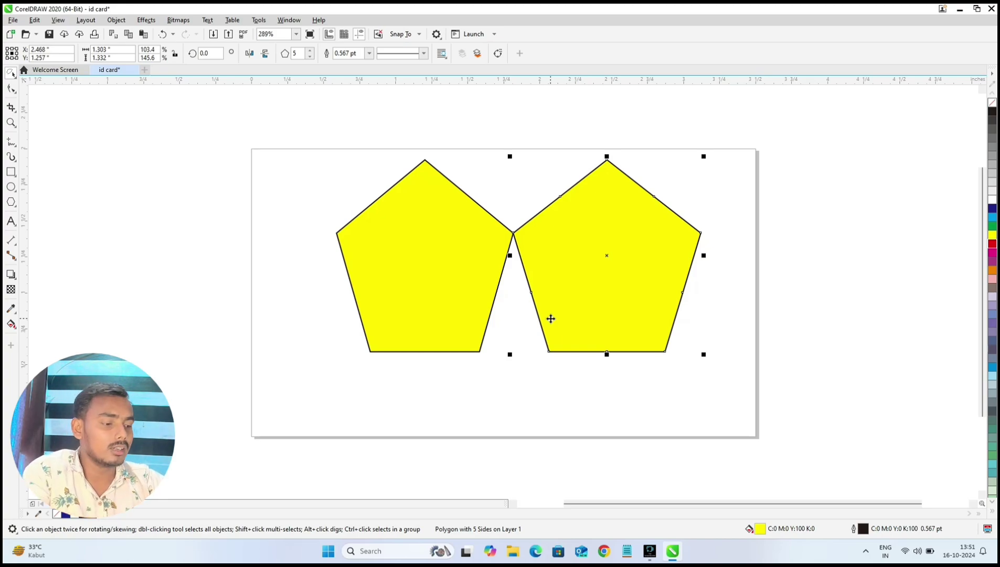
key(Delete)
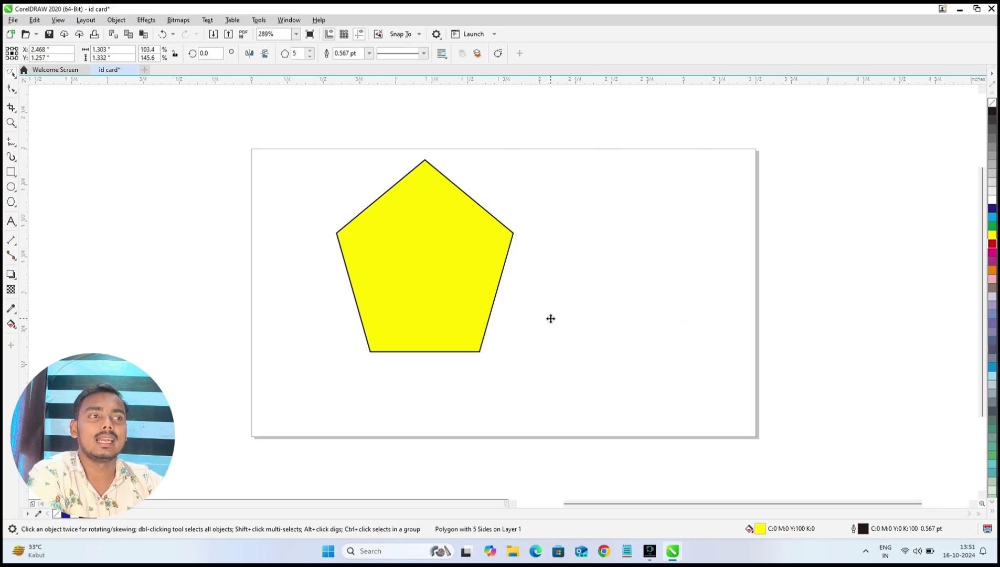
With the Pick tool, shorten the narrow yellow polygon to about 0.66 inches high and move it to about X 1.66, Y 1.52 inches
click(448, 303)
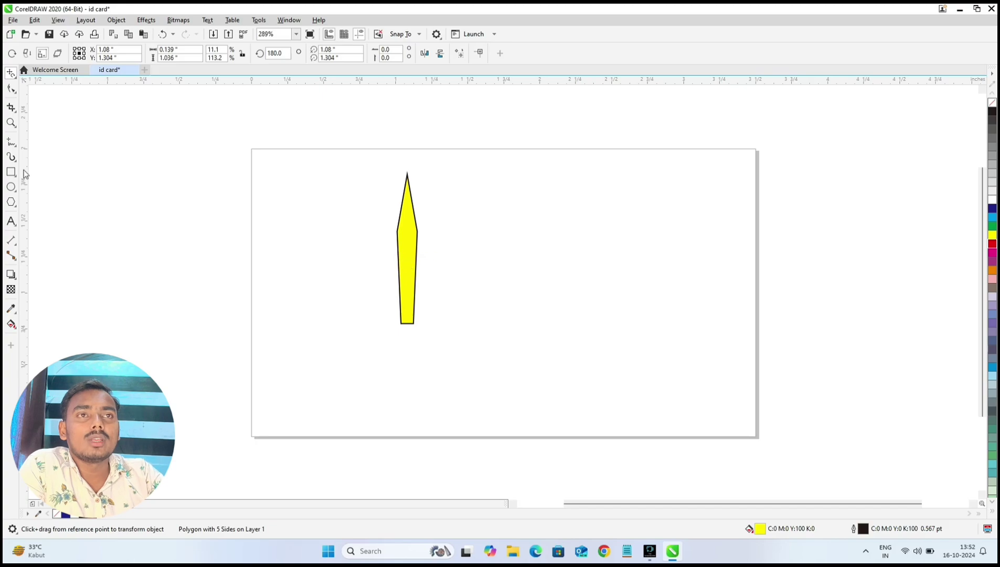
click(11, 73)
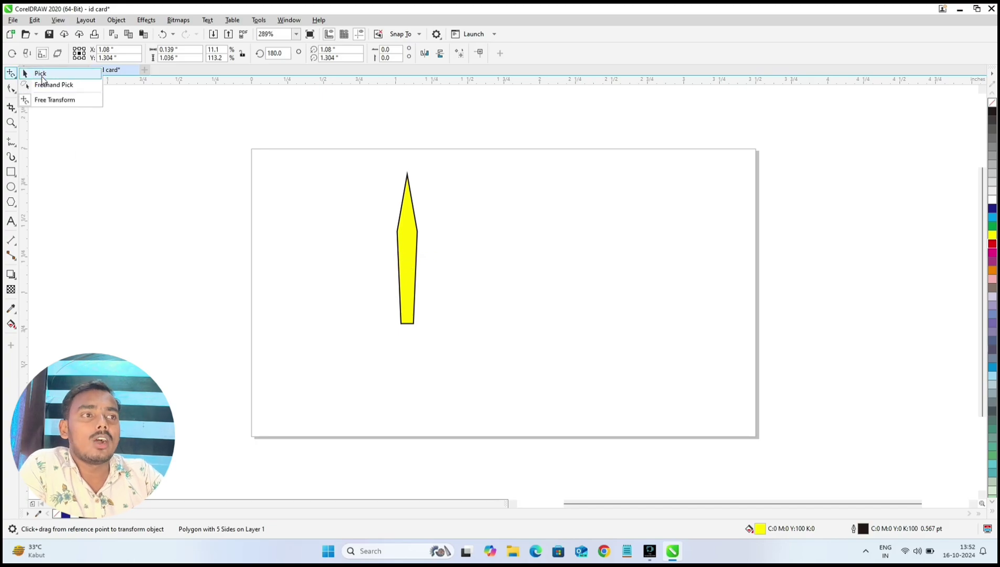
click(40, 73)
click(409, 269)
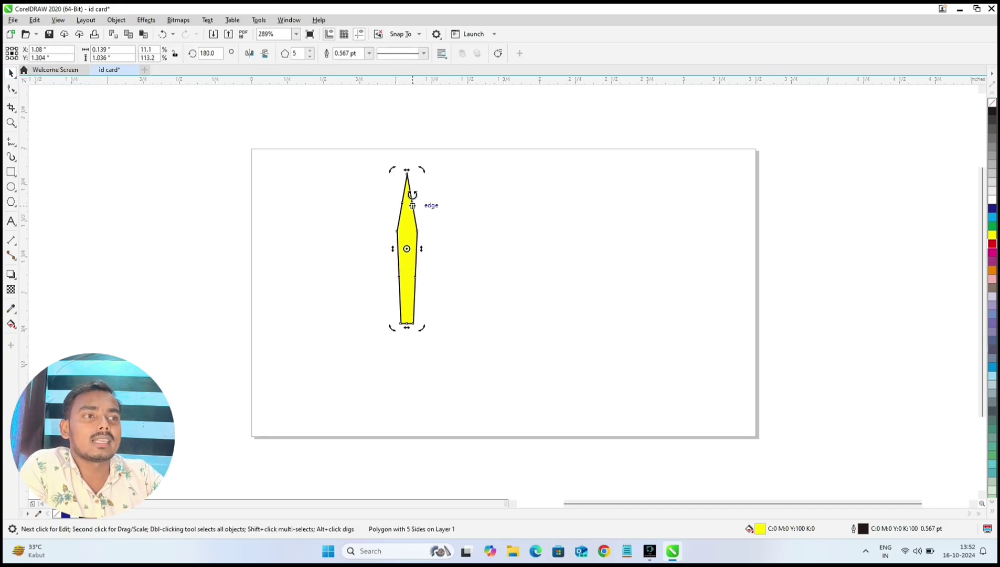
click(407, 310)
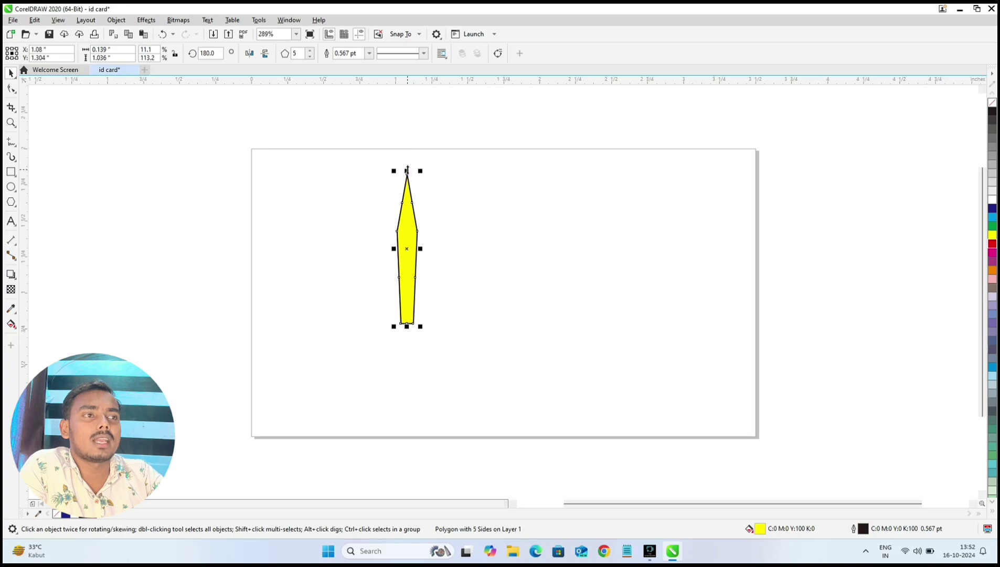
drag(407, 171, 407, 228)
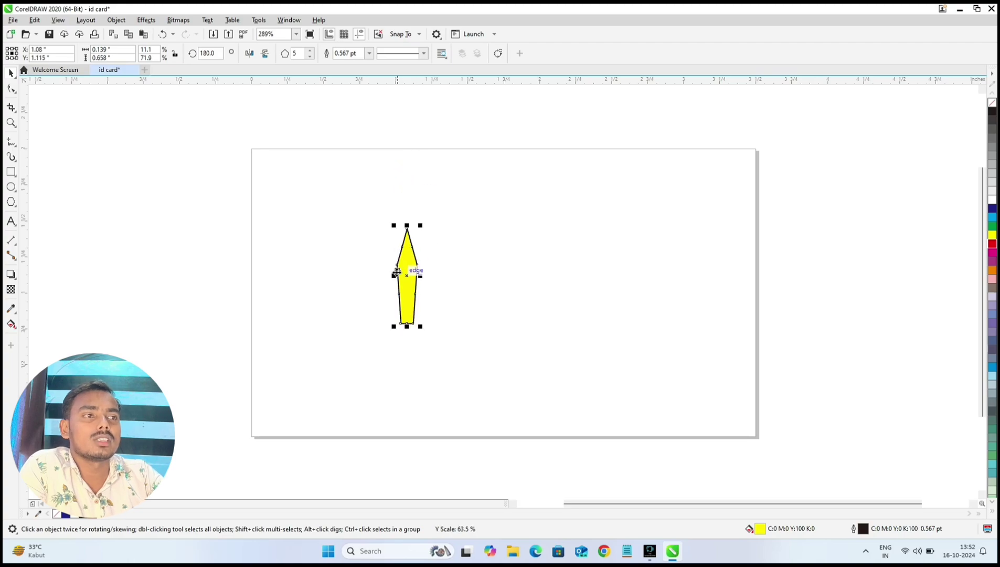
drag(413, 289, 493, 227)
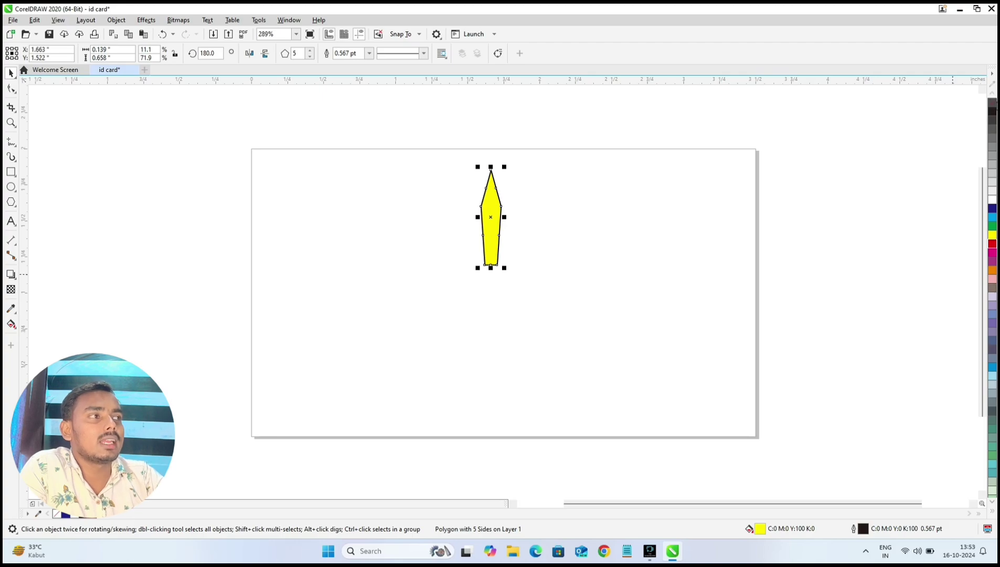
Remove the outline from the narrow yellow polygon
right_click(993, 104)
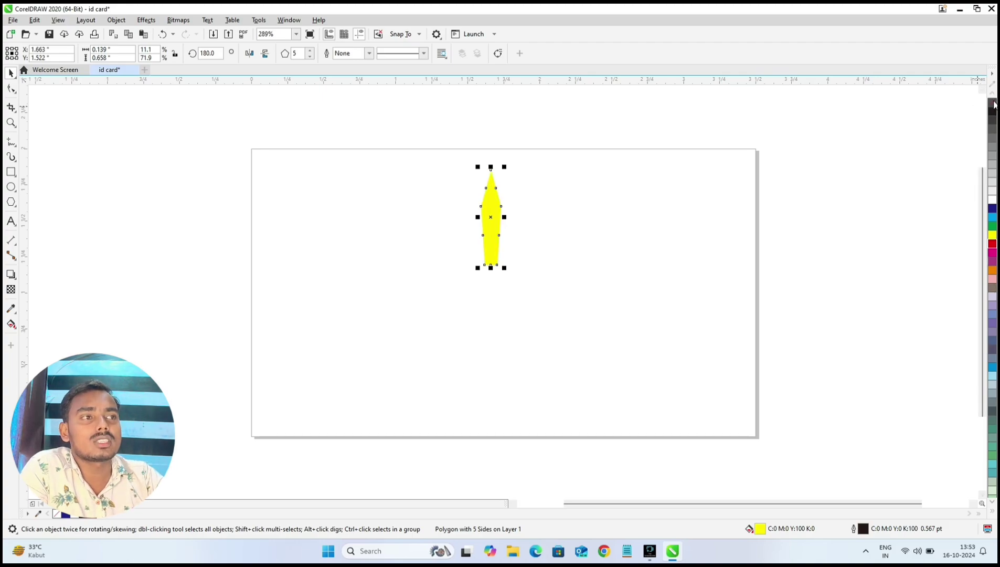
click(565, 285)
click(490, 239)
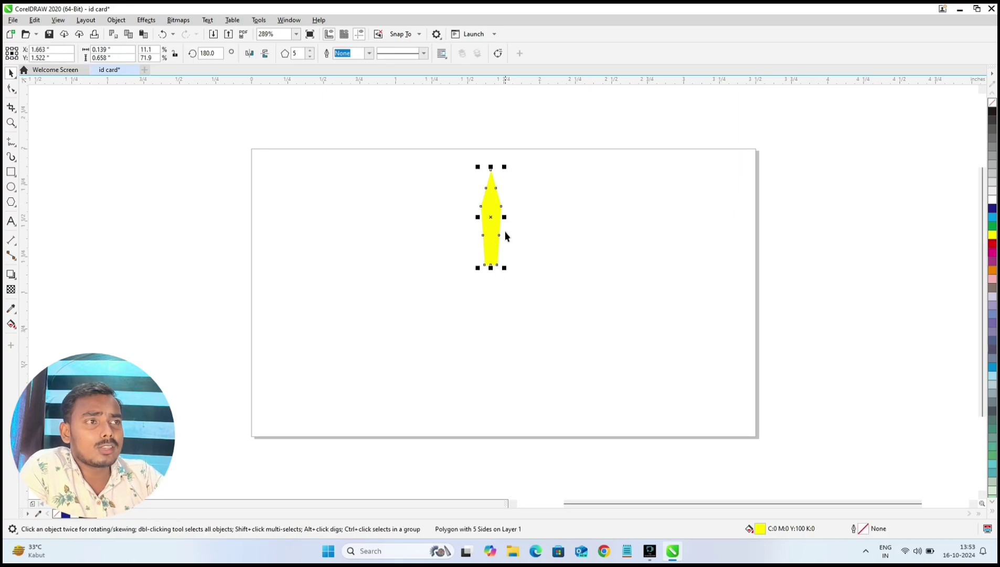
Set the narrow polygon's rotation centre at the middle of its base and create a copy rotated about 22 degrees clockwise
click(491, 225)
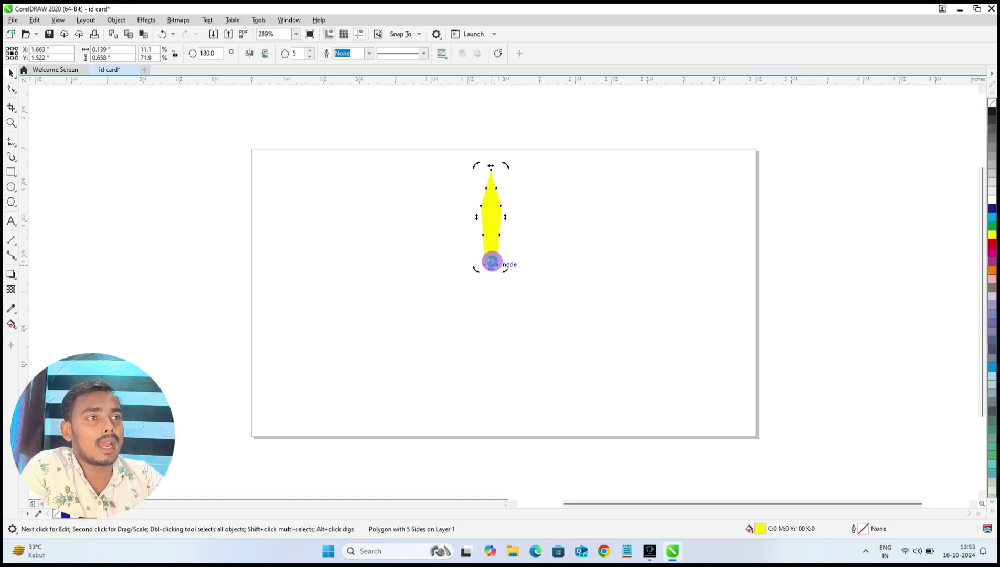
drag(504, 164, 547, 173)
right_click(547, 173)
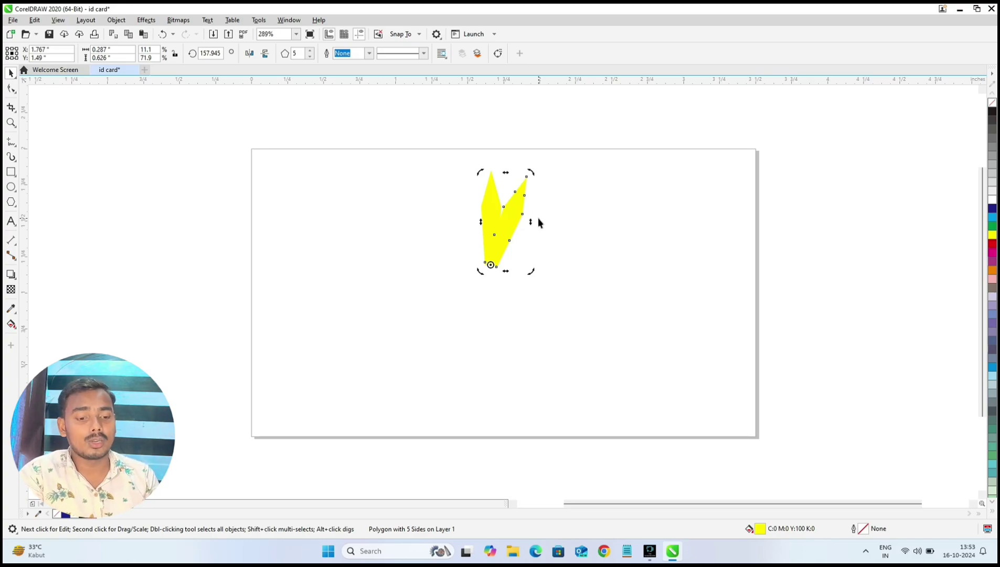
Repeat the rotated duplication to fan more yellow petals clockwise around the shared base point
key(ctrl+r)
key(ctrl+r)
key(ctrl+r)
key(ctrl+r)
key(ctrl+r)
key(ctrl+r)
key(ctrl+r)
key(ctrl+r)
key(ctrl+r)
key(ctrl+r)
key(ctrl+r)
key(ctrl+r)
key(ctrl+r)
key(ctrl+r)
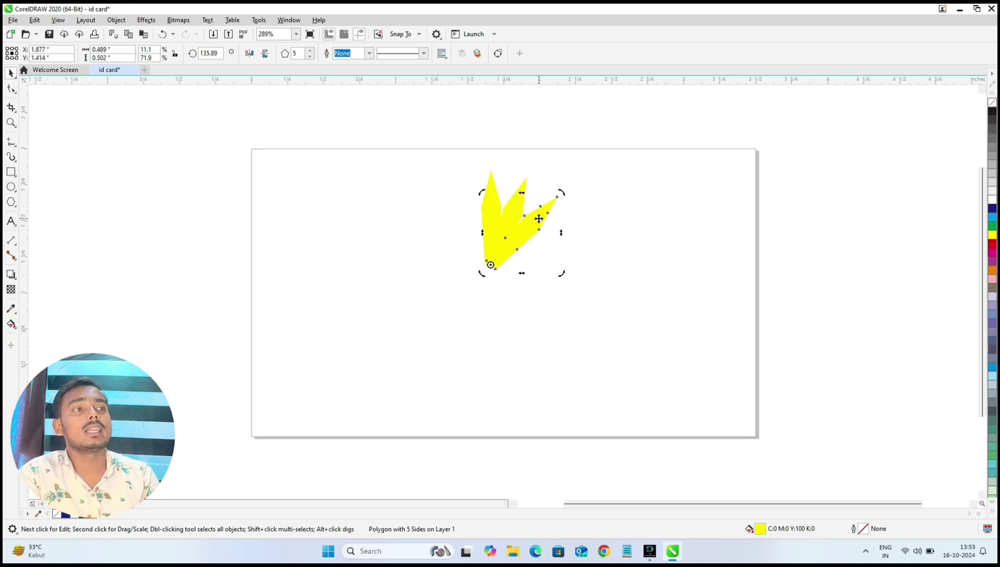